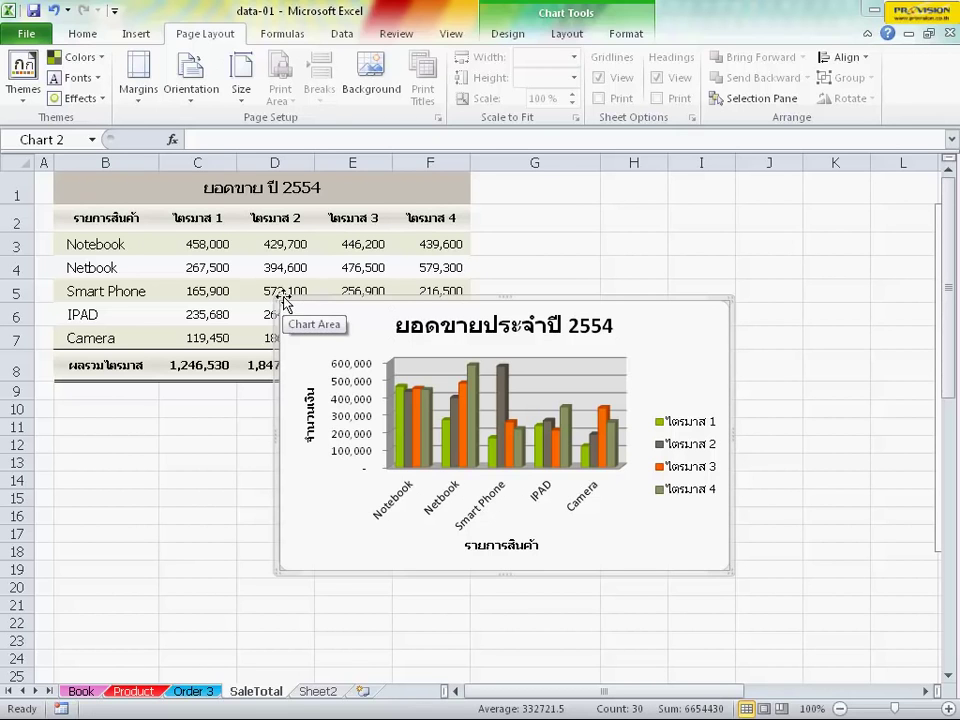
- Move the chart up-left over the table, enlarge it, and set the title font to 4711_AtNoon_BigHead
mouse_move(276, 298)
mouse_down()
mouse_move(201, 228)
mouse_move(137, 201)
mouse_up()
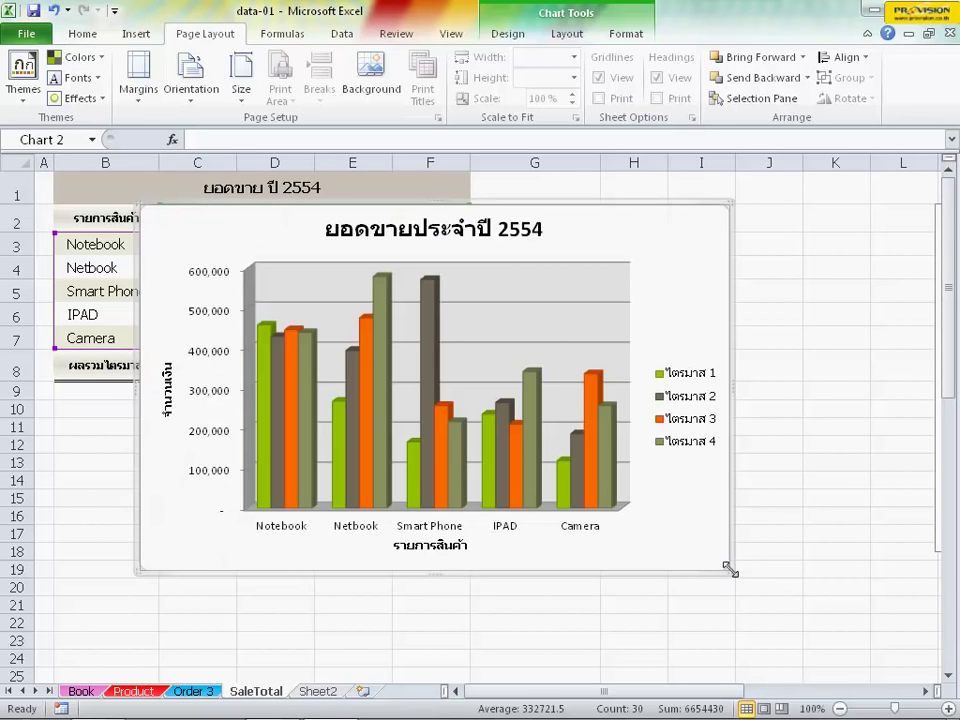
drag(727, 570, 790, 621)
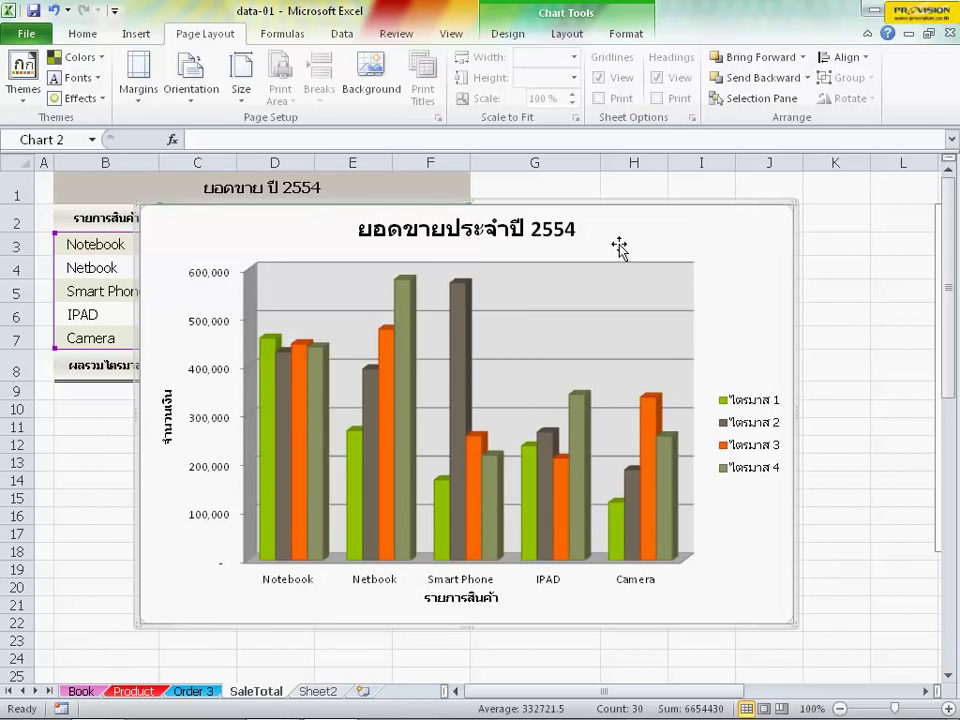
click(568, 231)
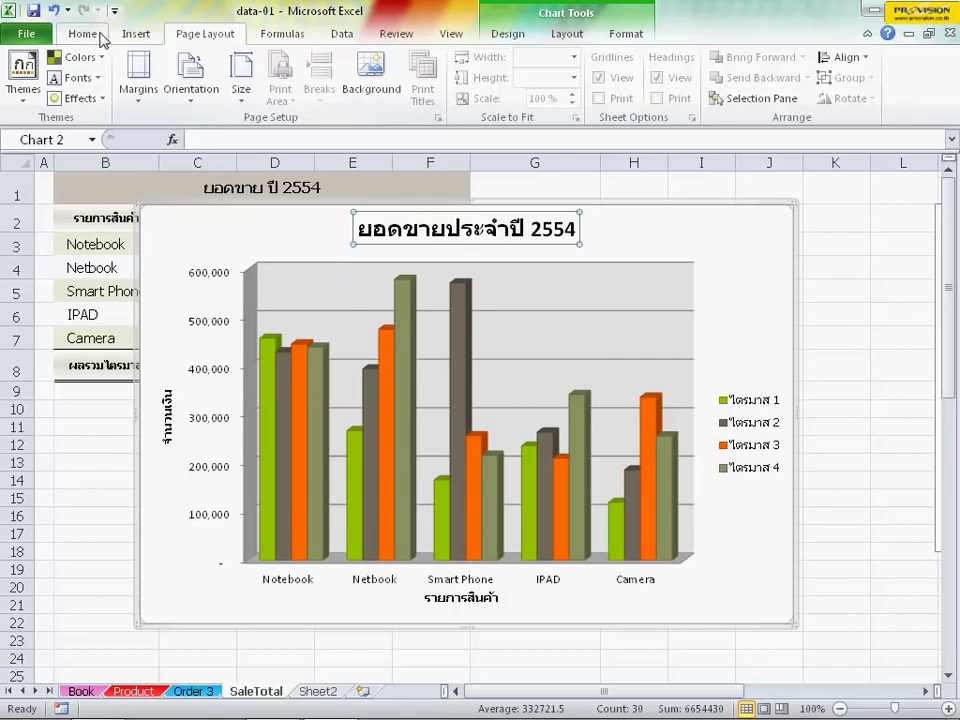
click(101, 36)
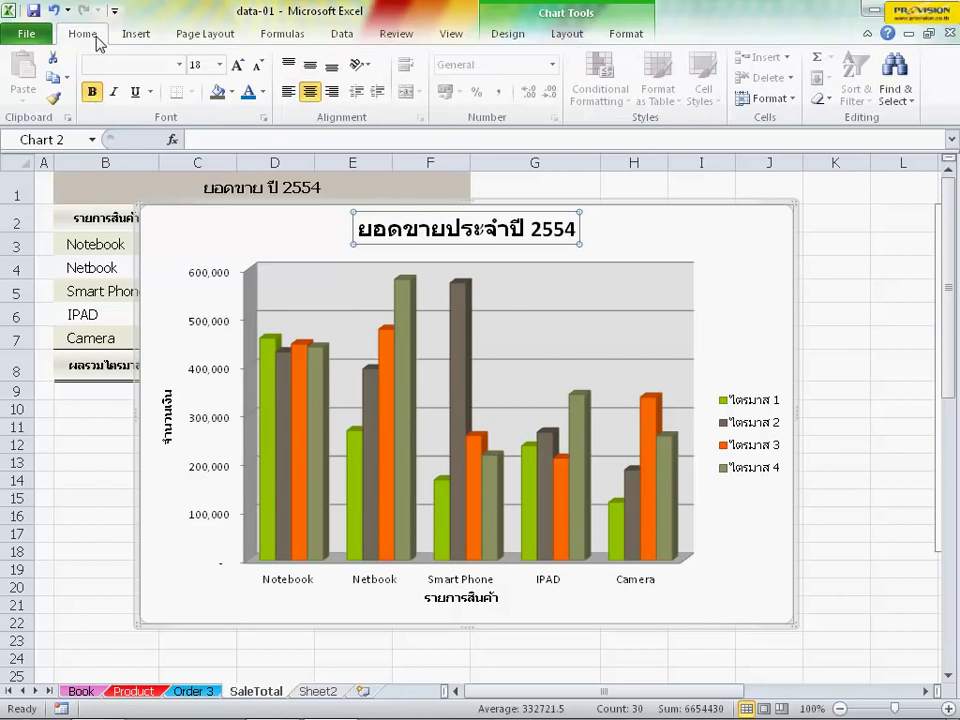
click(179, 64)
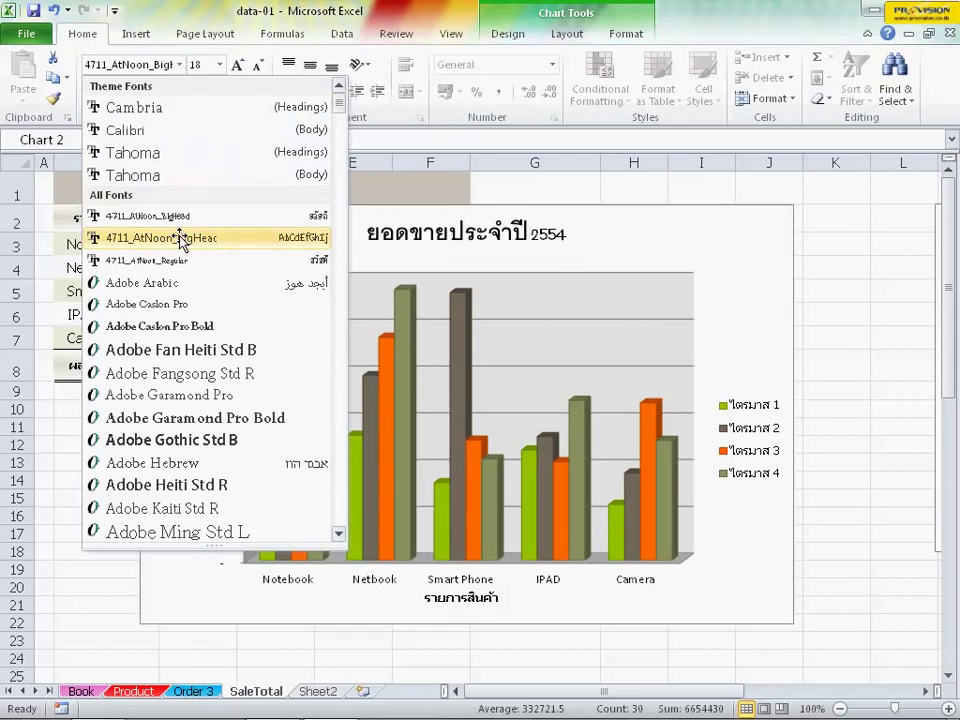
click(181, 237)
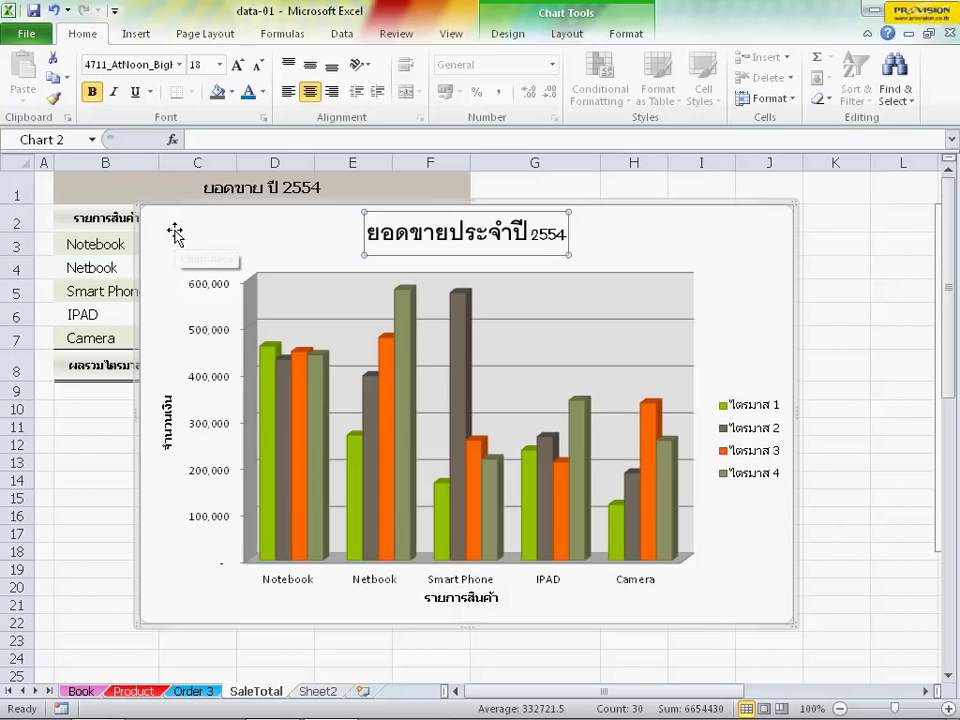
- Make the chart title size 20 and colour it green
click(235, 66)
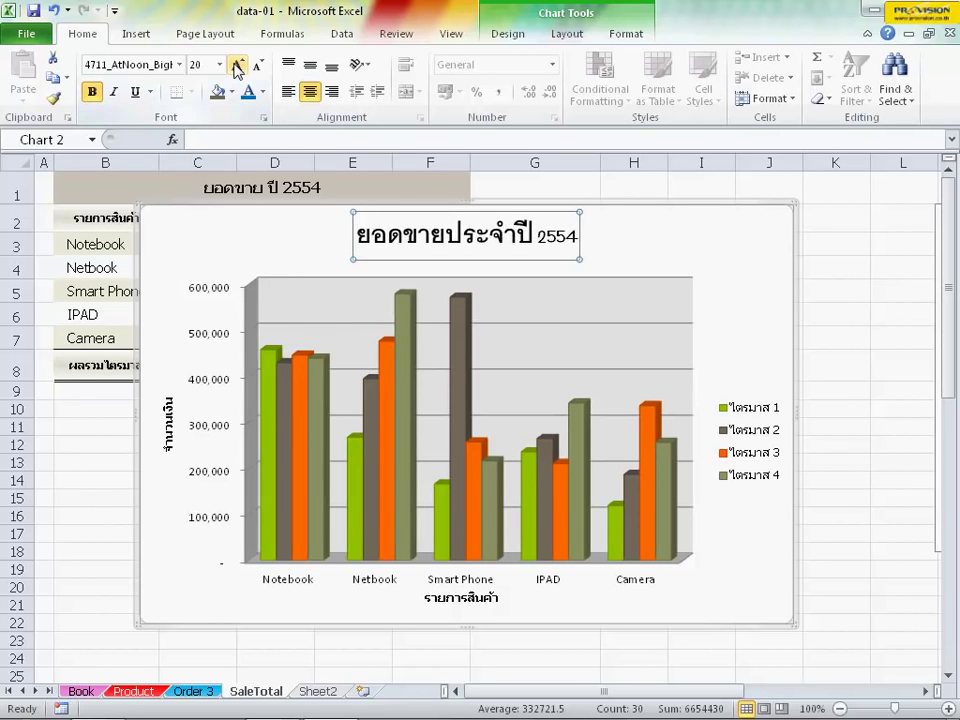
click(180, 65)
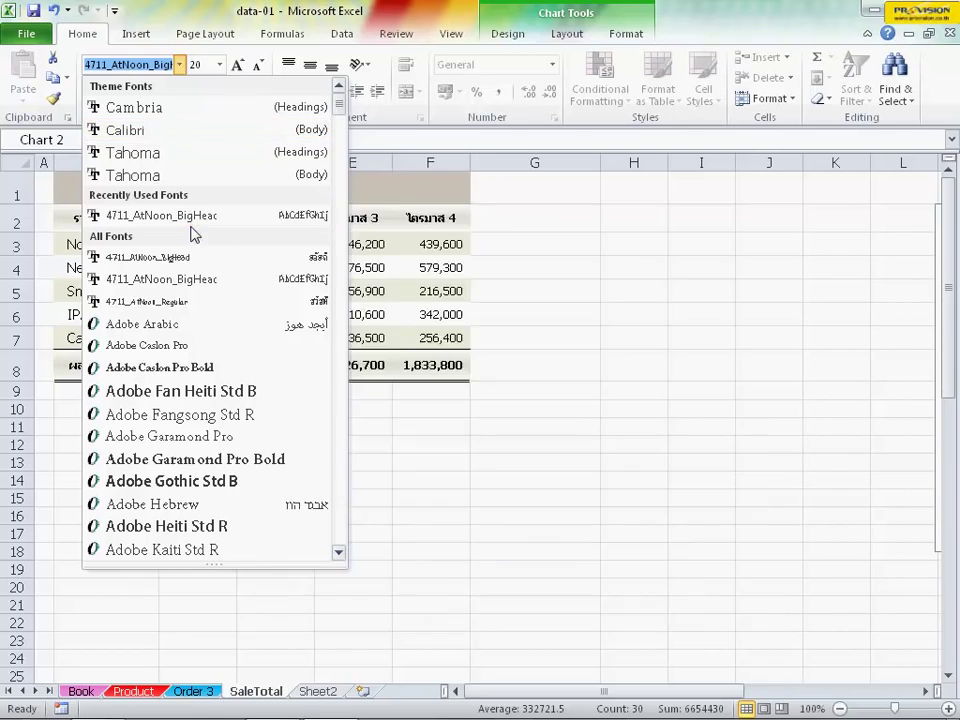
click(190, 216)
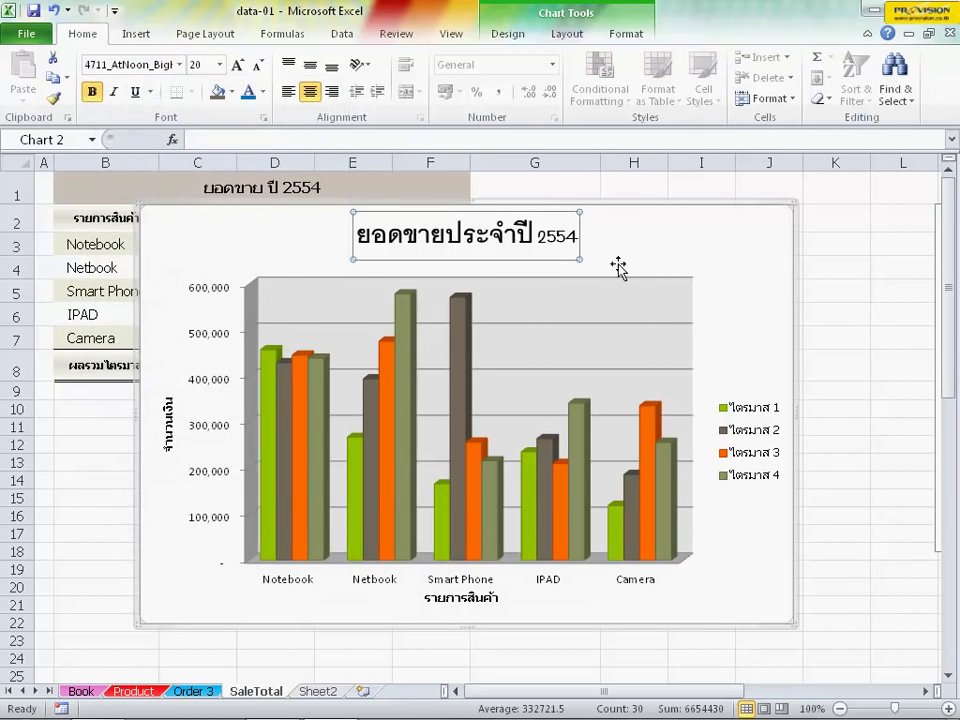
click(263, 93)
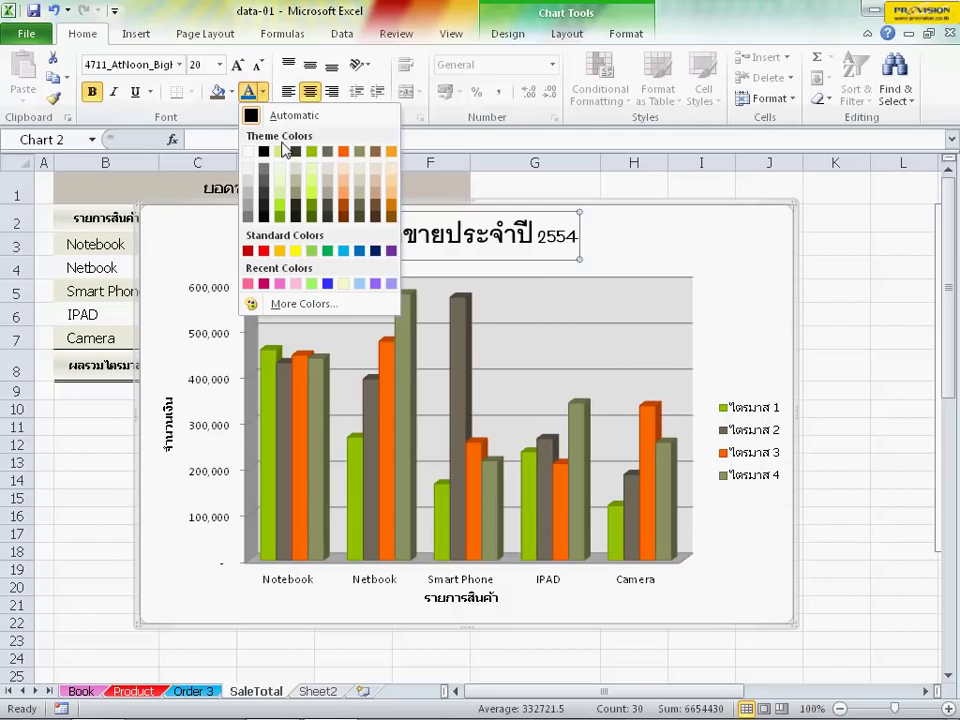
click(285, 207)
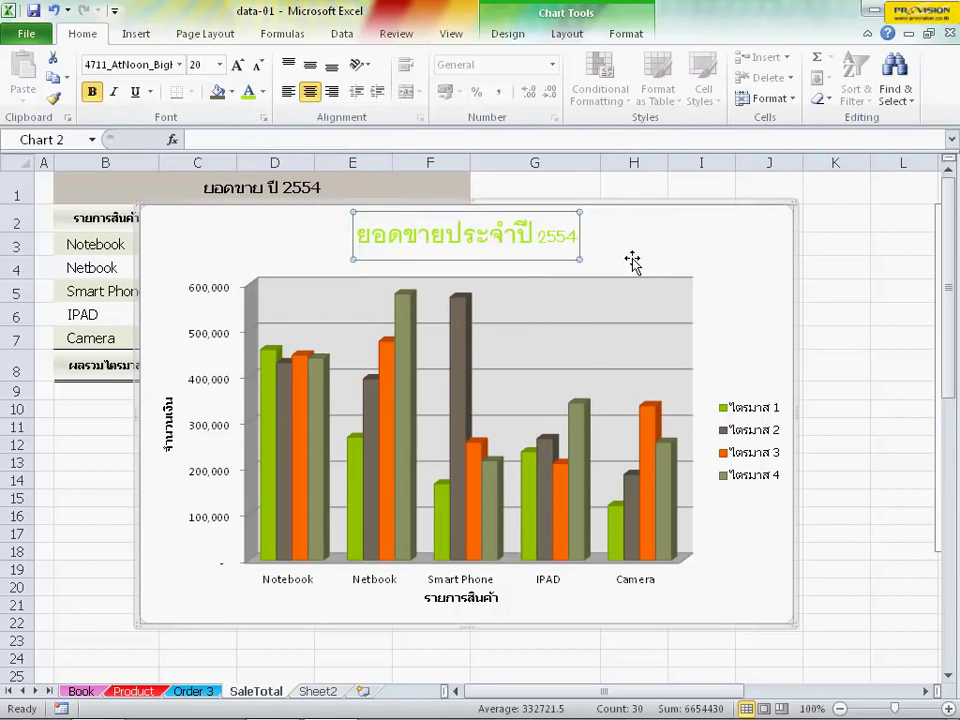
click(218, 387)
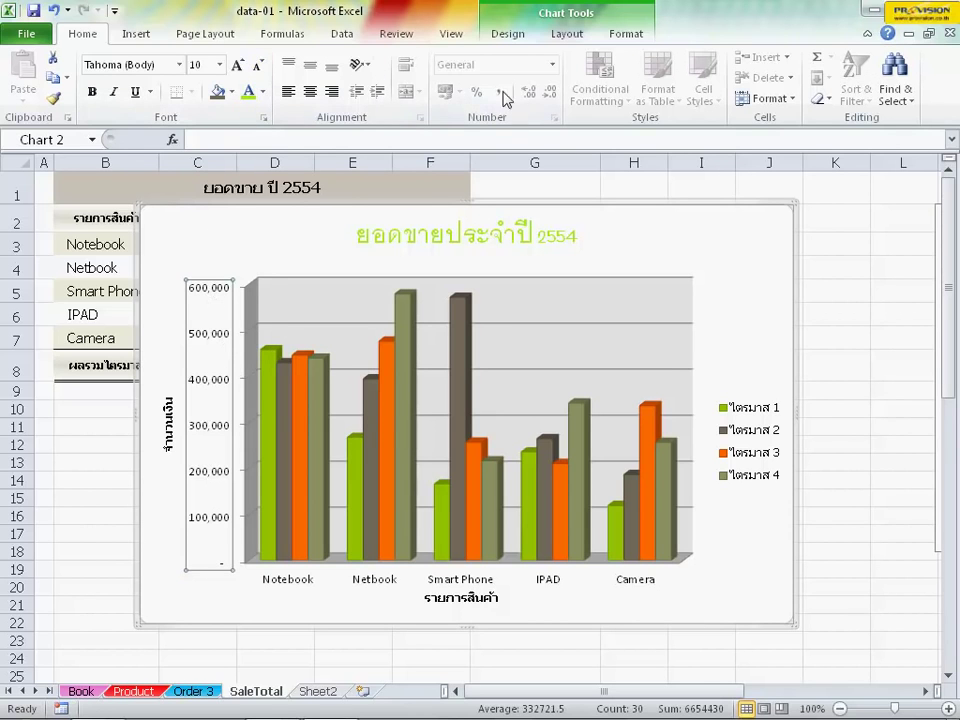
- Shrink the value-axis labels and the legend text to size 9 to widen the plot area
click(259, 67)
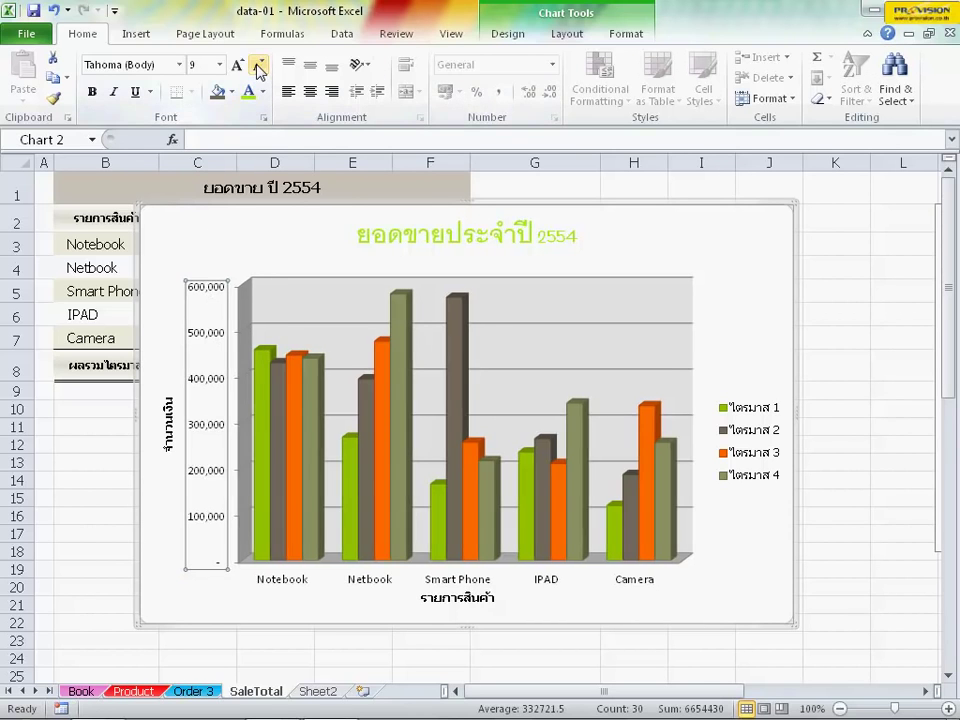
click(737, 486)
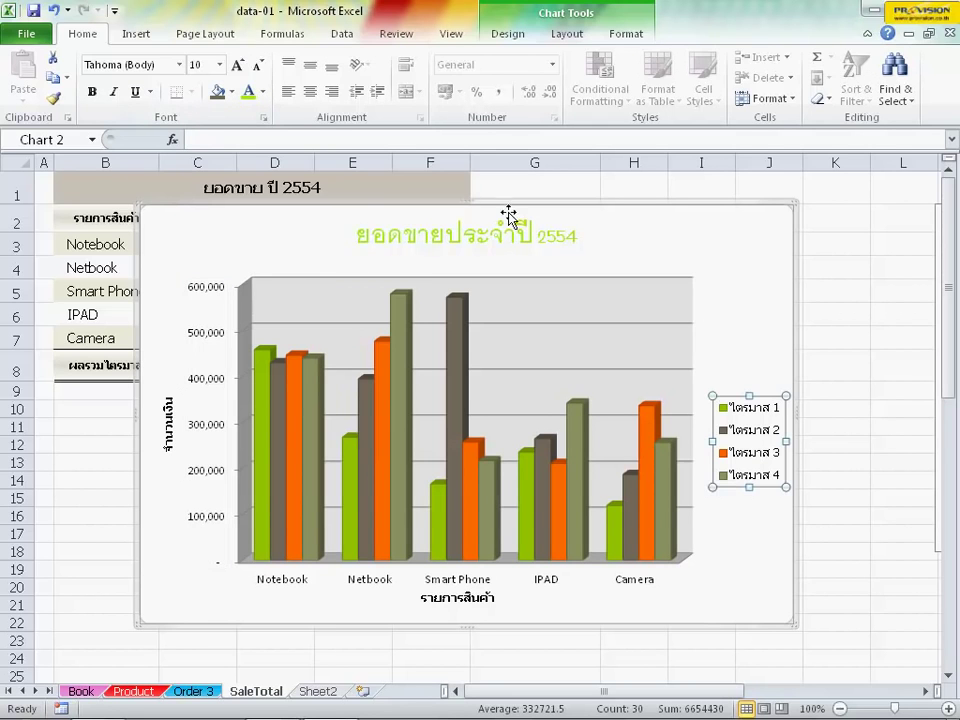
click(259, 65)
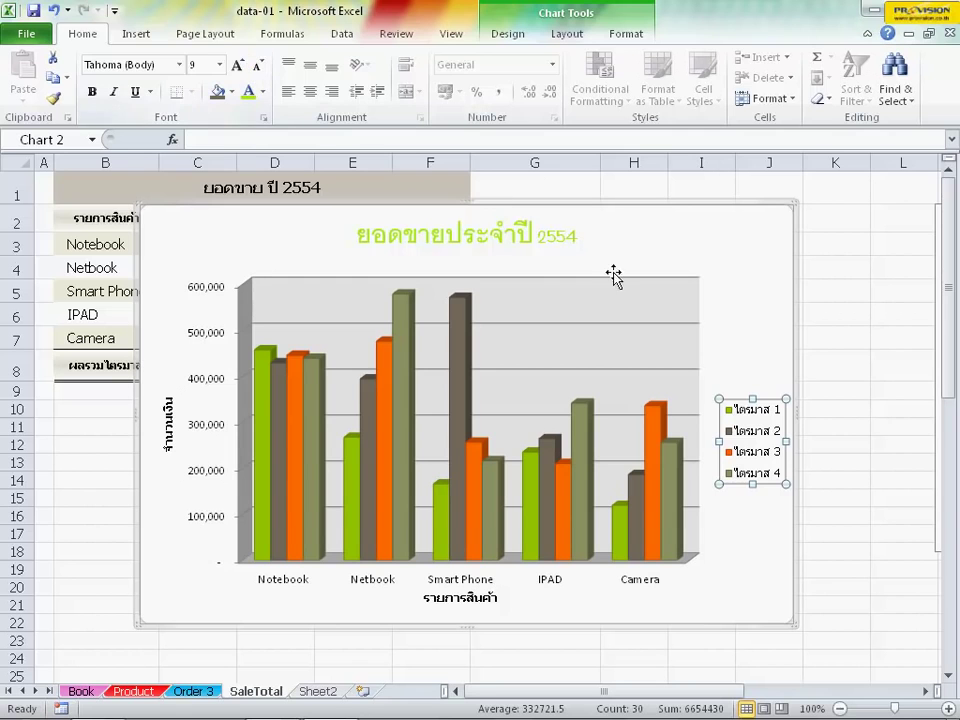
click(535, 303)
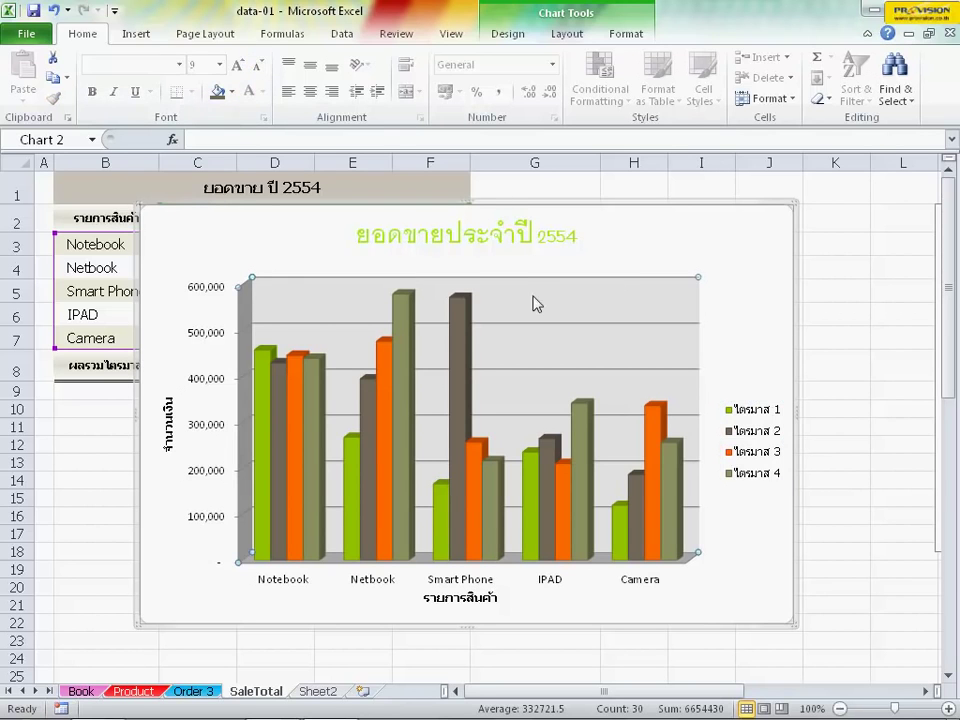
click(624, 33)
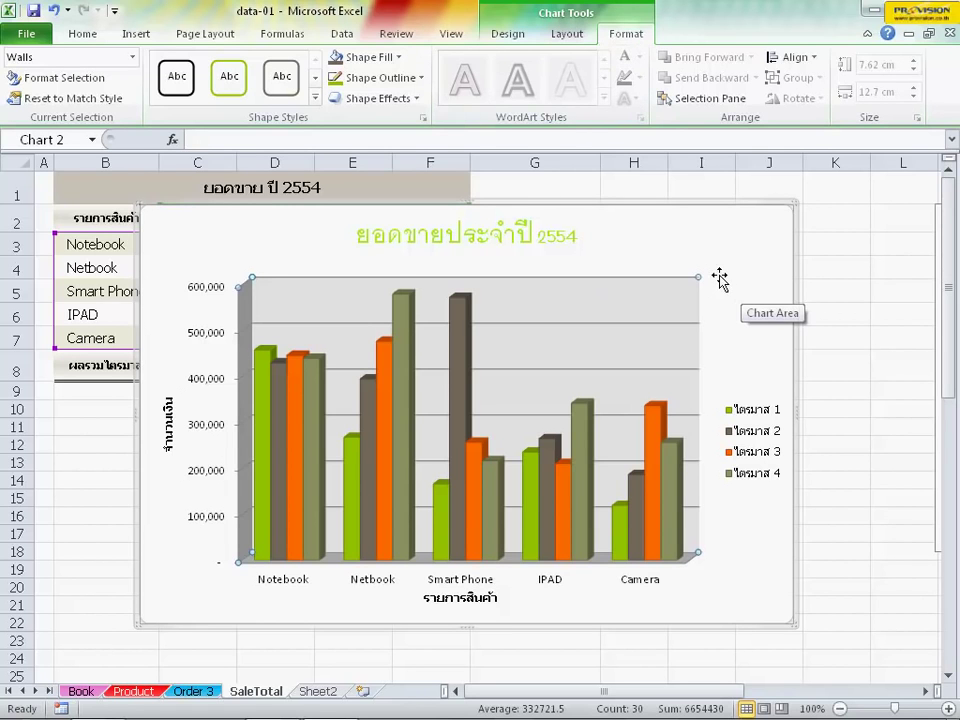
- Apply a light grey shape style to the chart walls and a light green style to the chart area
click(315, 98)
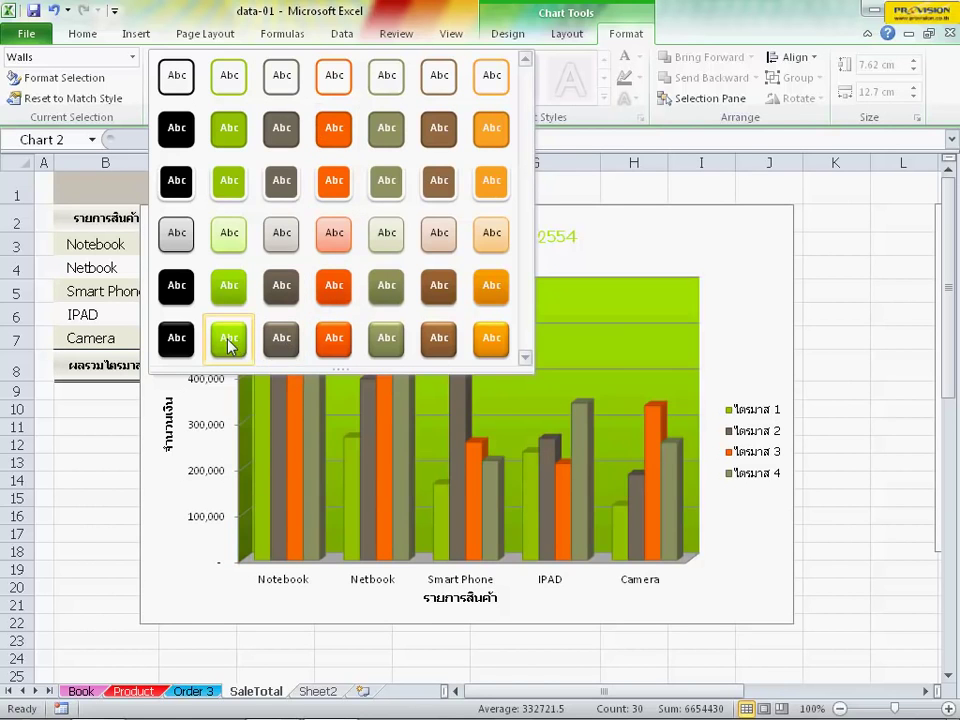
click(176, 232)
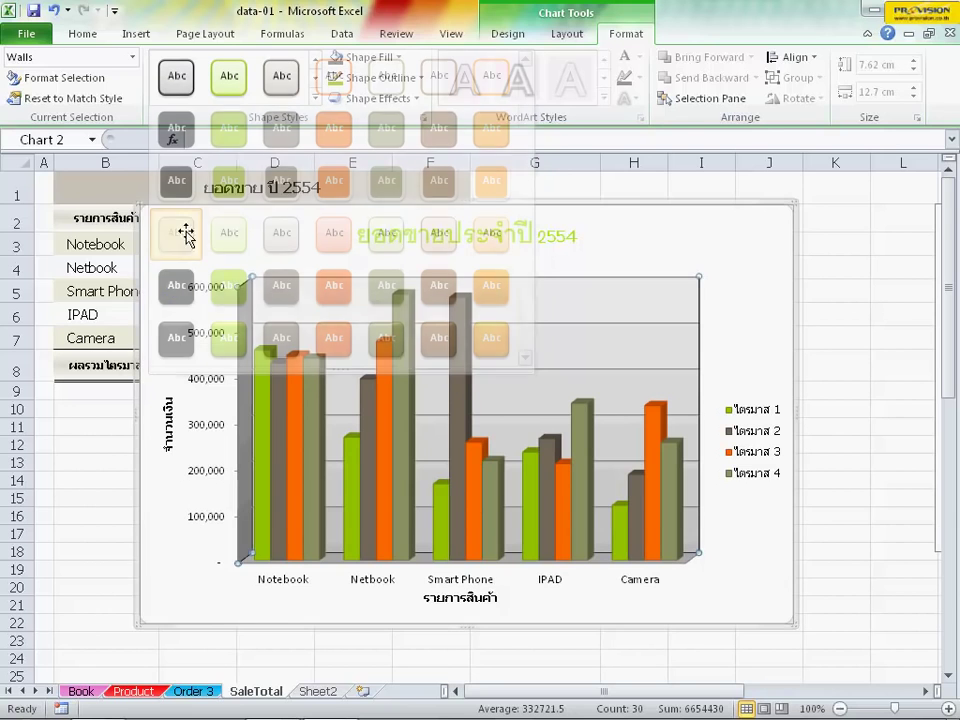
click(641, 238)
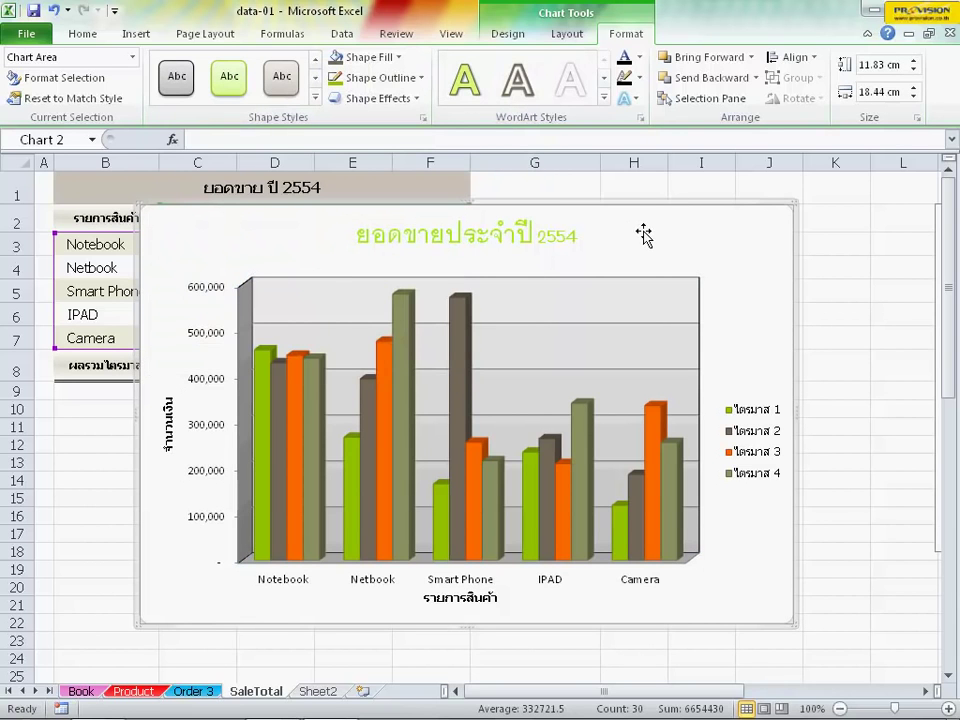
click(237, 88)
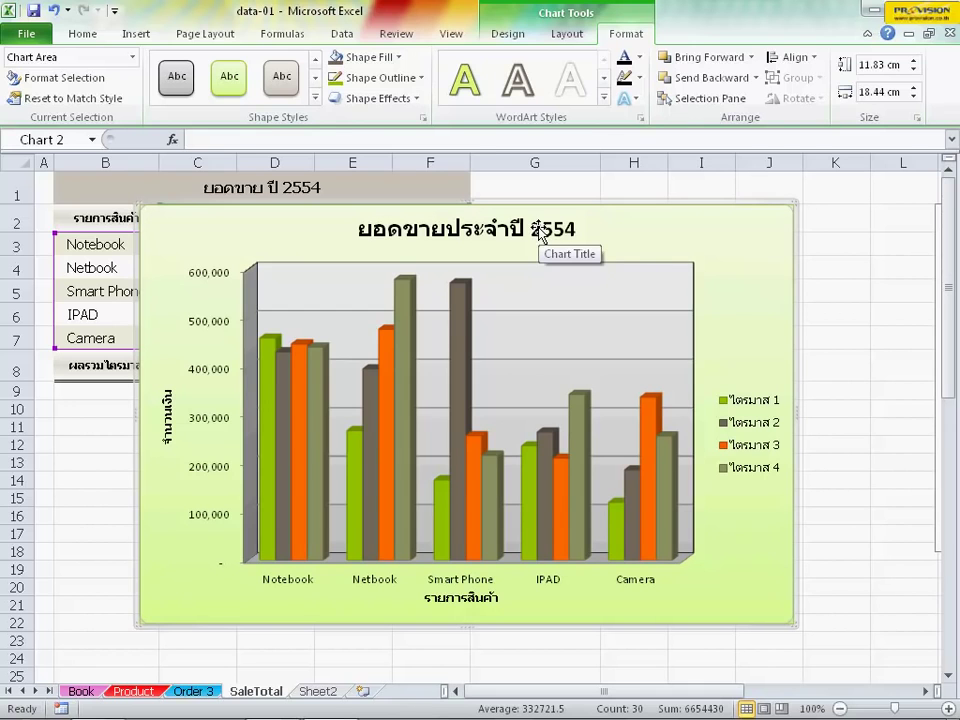
- Fill the ไตรมาส 2 series bars light blue
click(460, 333)
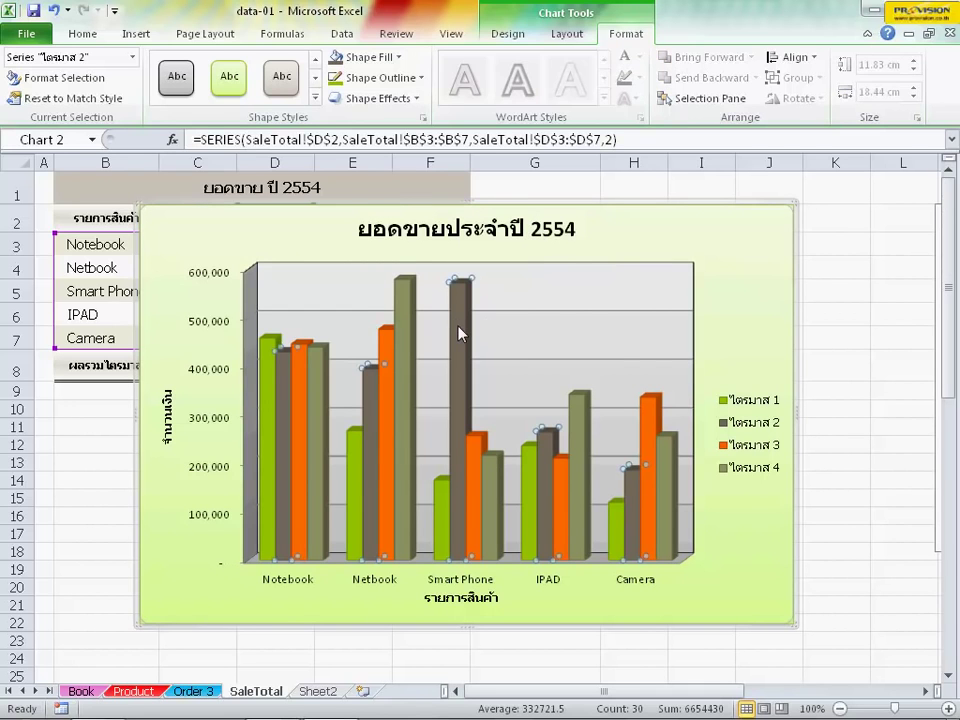
click(315, 98)
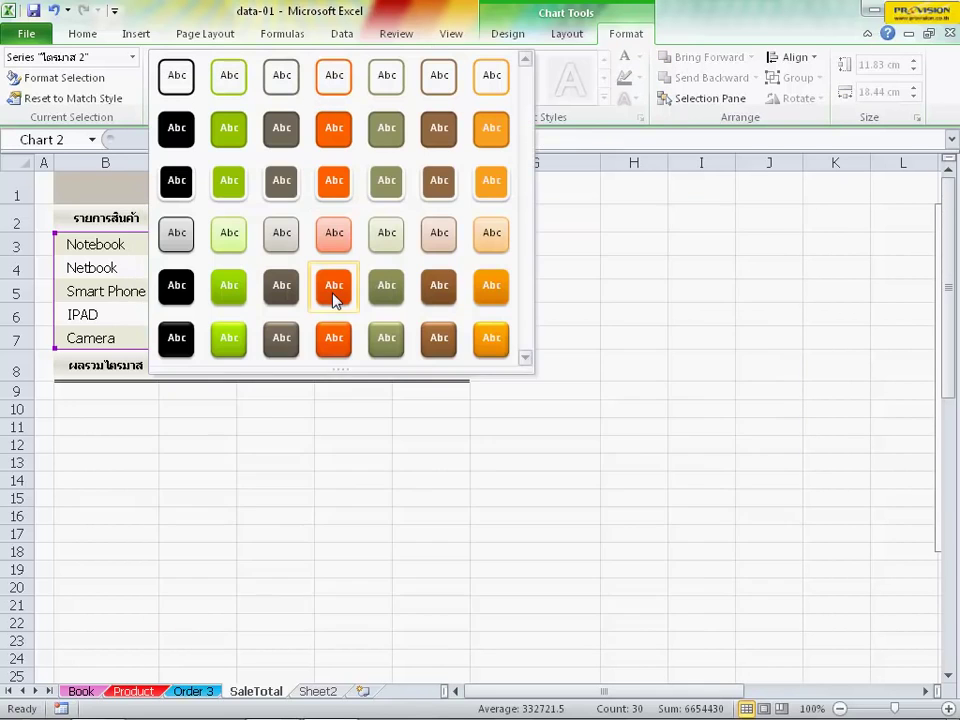
click(430, 341)
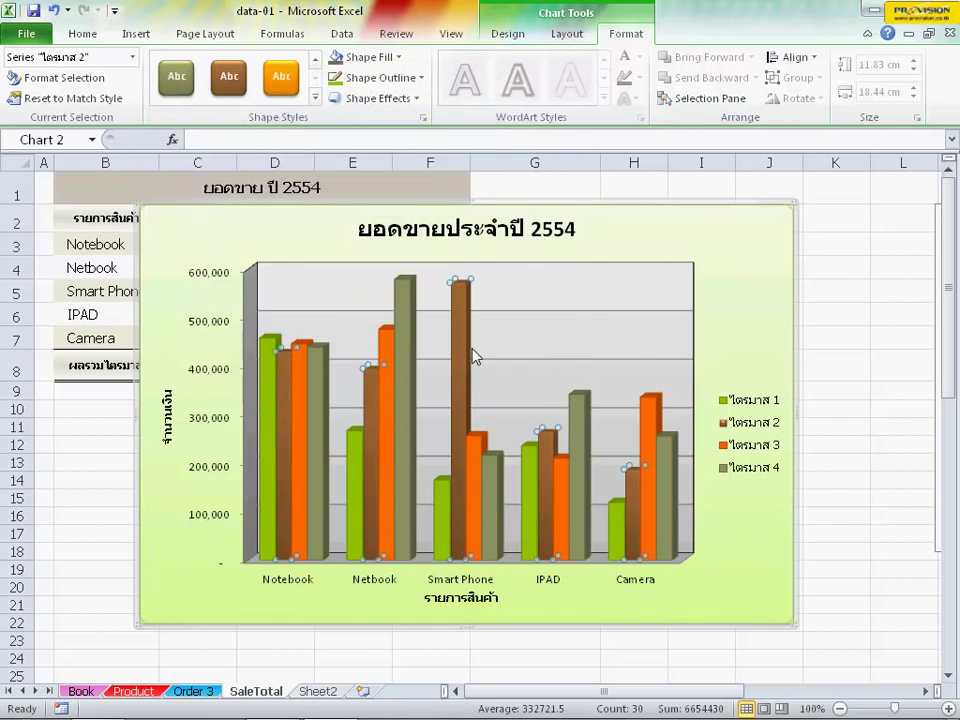
click(397, 58)
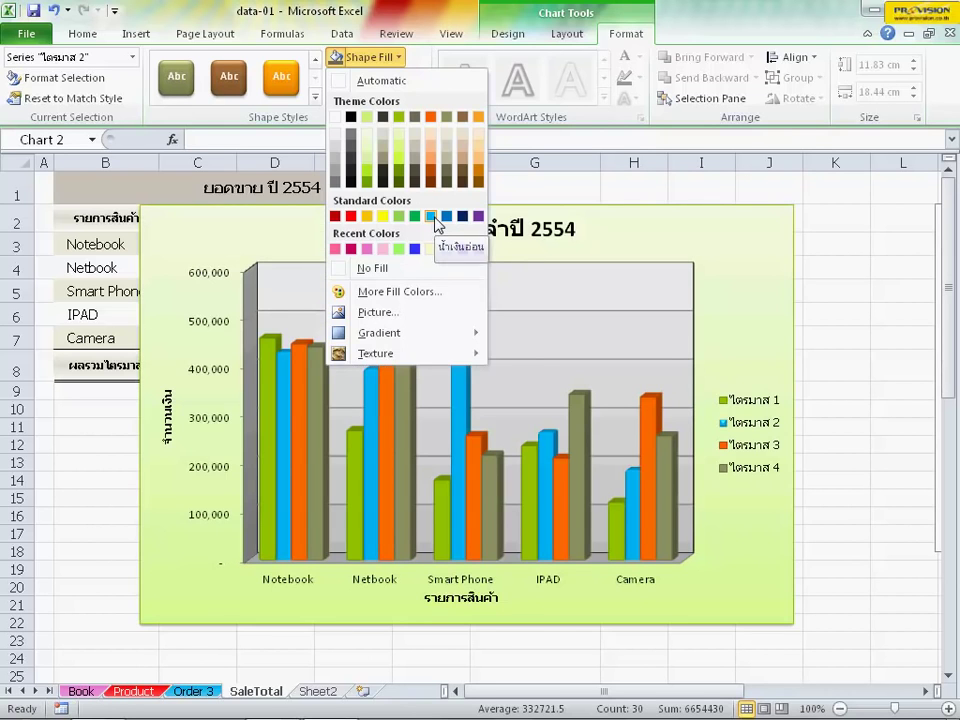
click(434, 218)
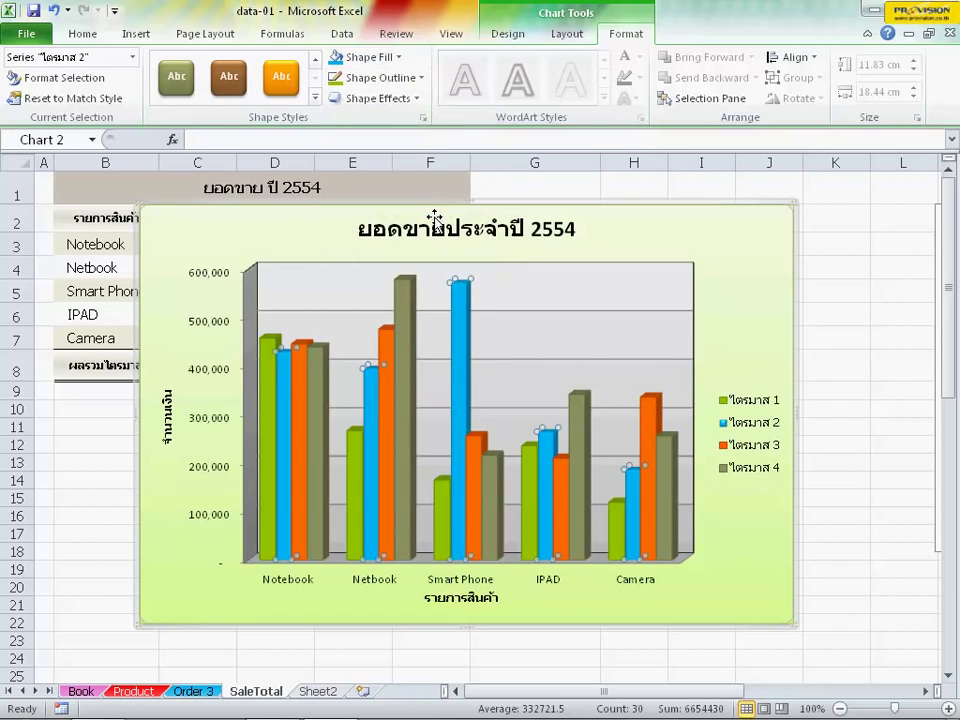
- Fill the ไตรมาส 4 series bars pink
click(497, 506)
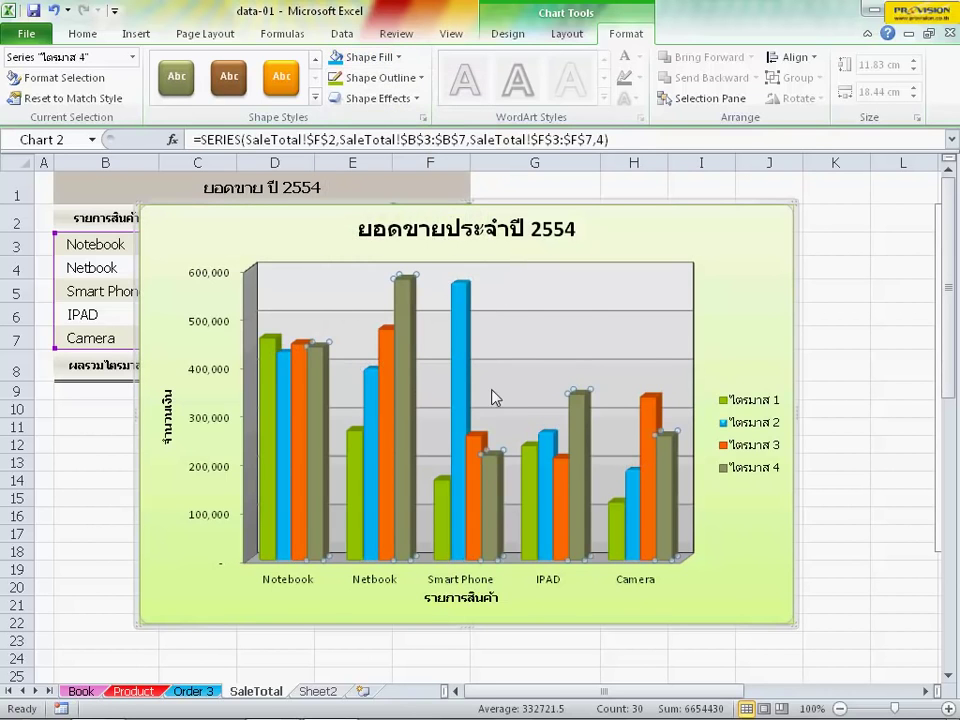
click(399, 60)
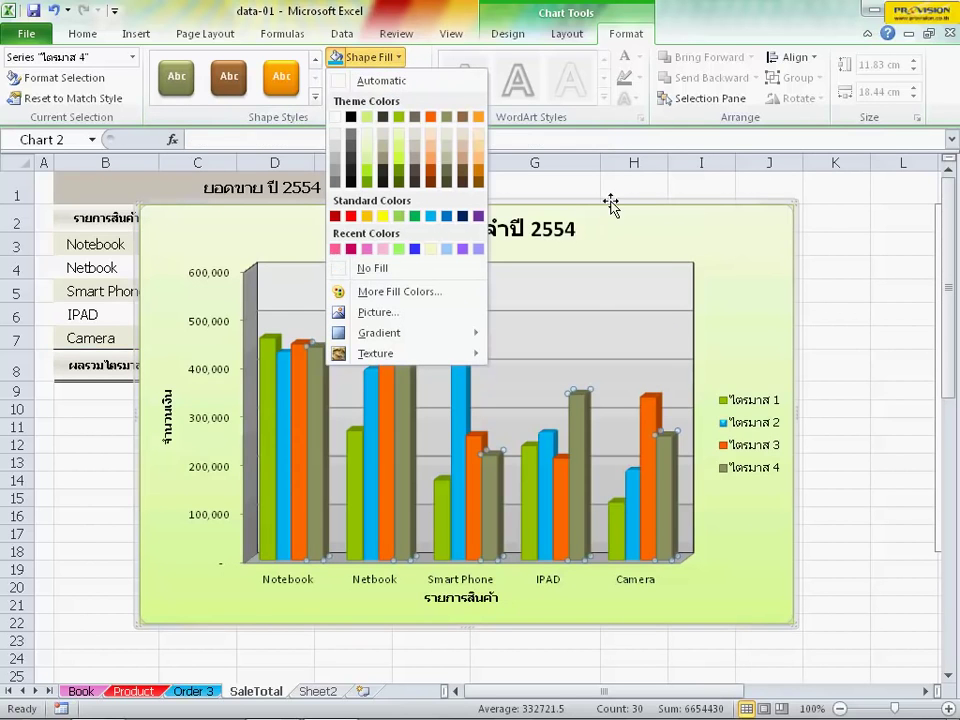
click(350, 250)
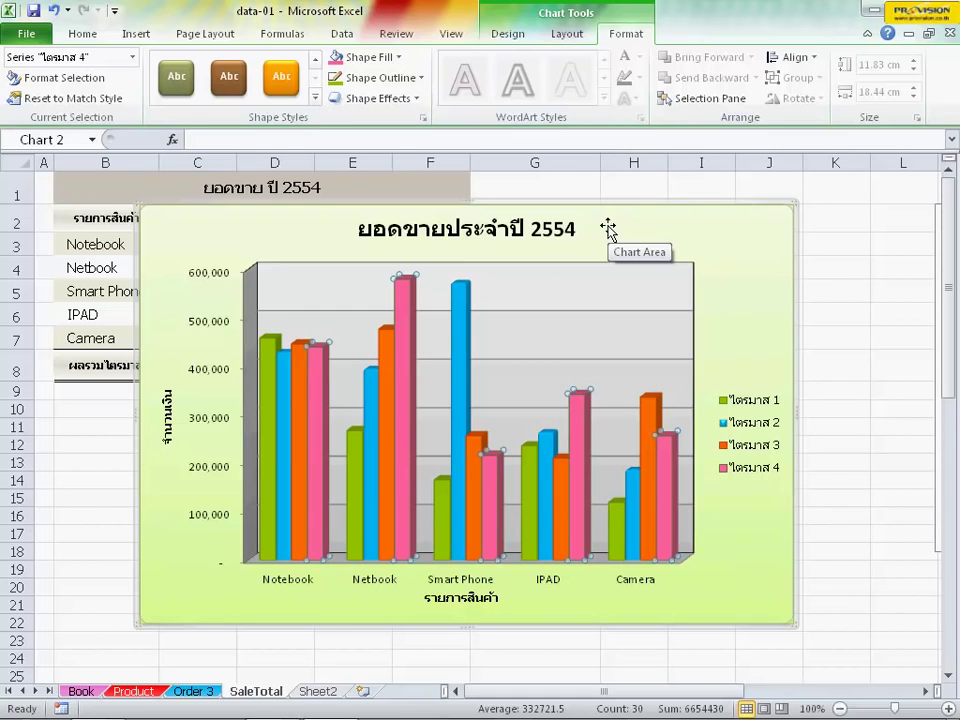
click(556, 232)
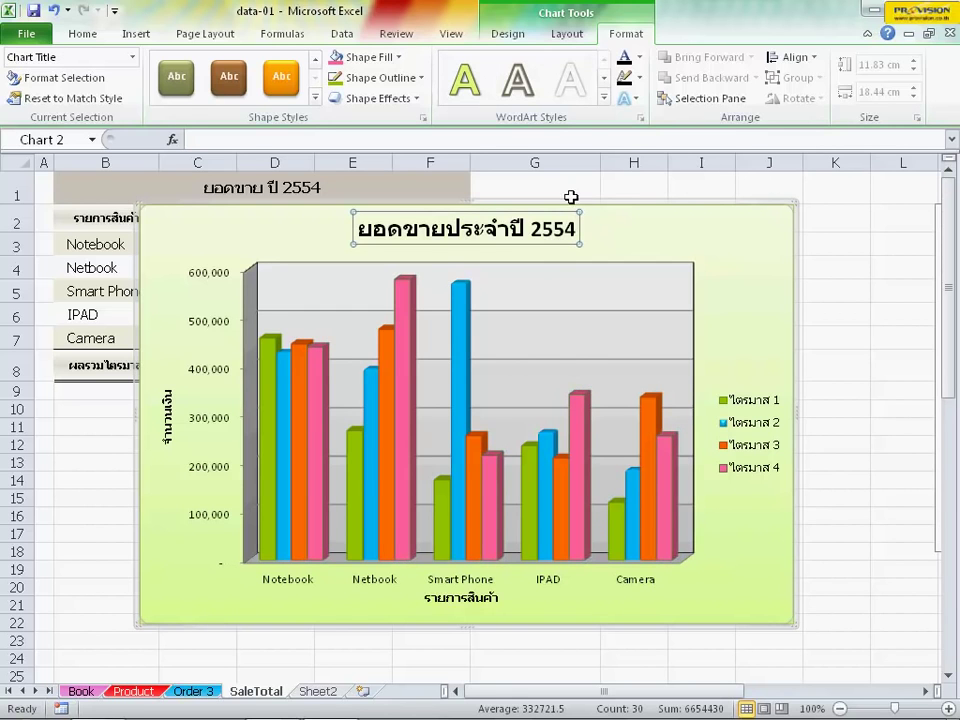
- Give the title 'ยอดขายประจำปี 2554' the orange WordArt style and font size 20
click(603, 97)
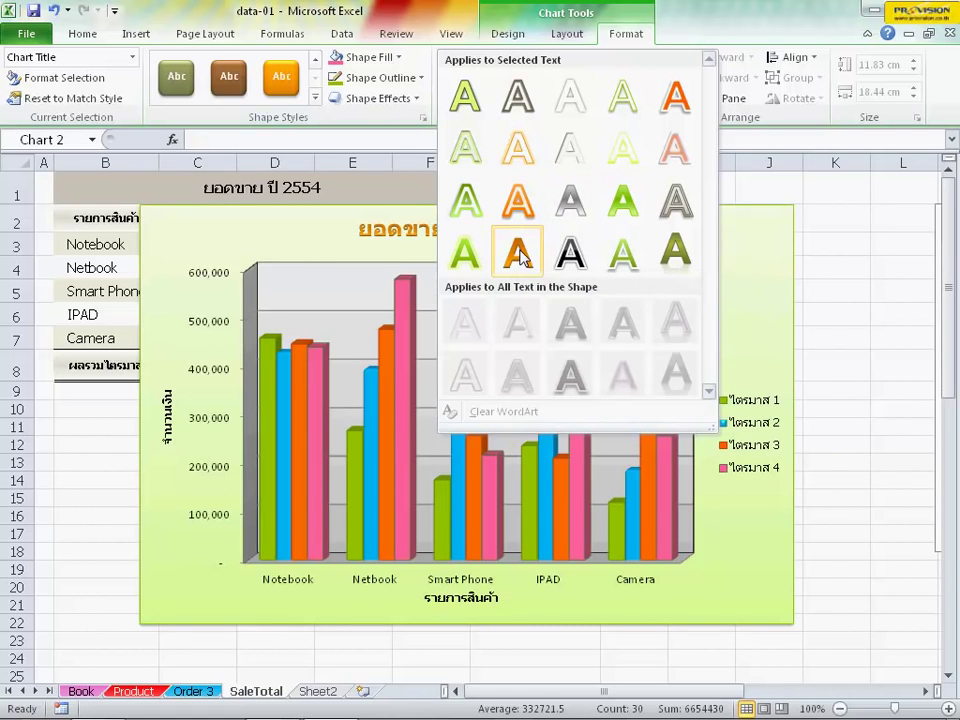
click(519, 257)
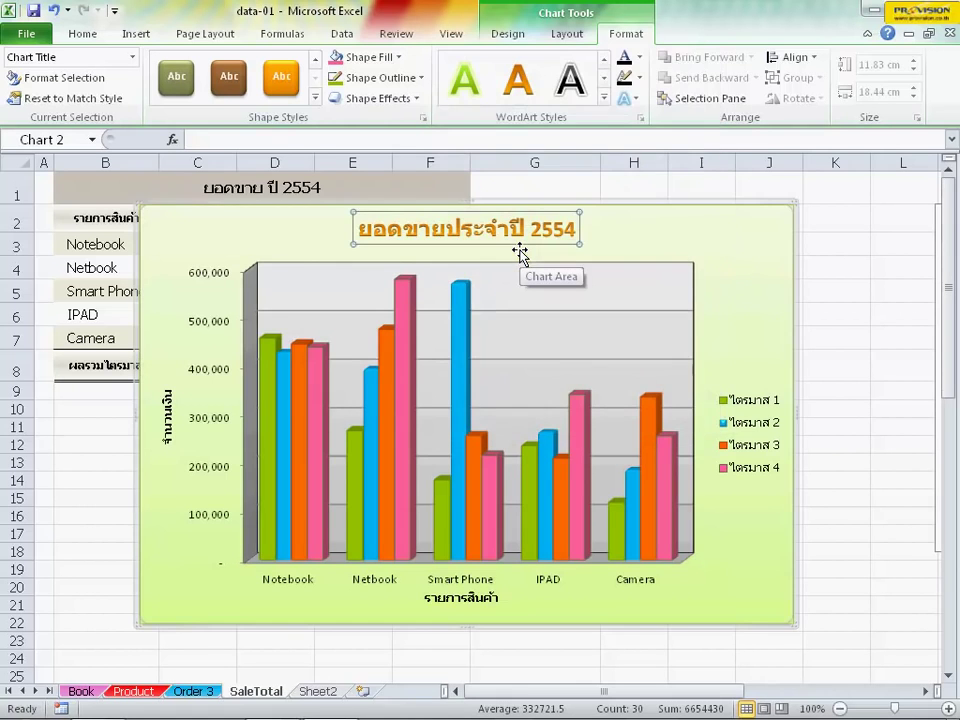
click(78, 36)
click(237, 66)
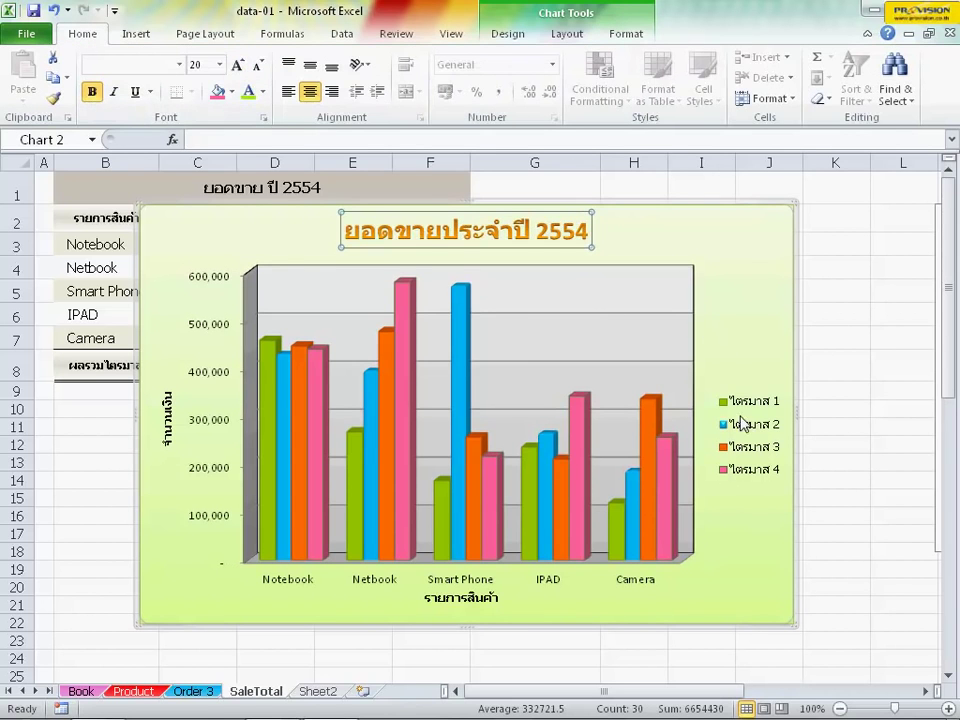
click(742, 274)
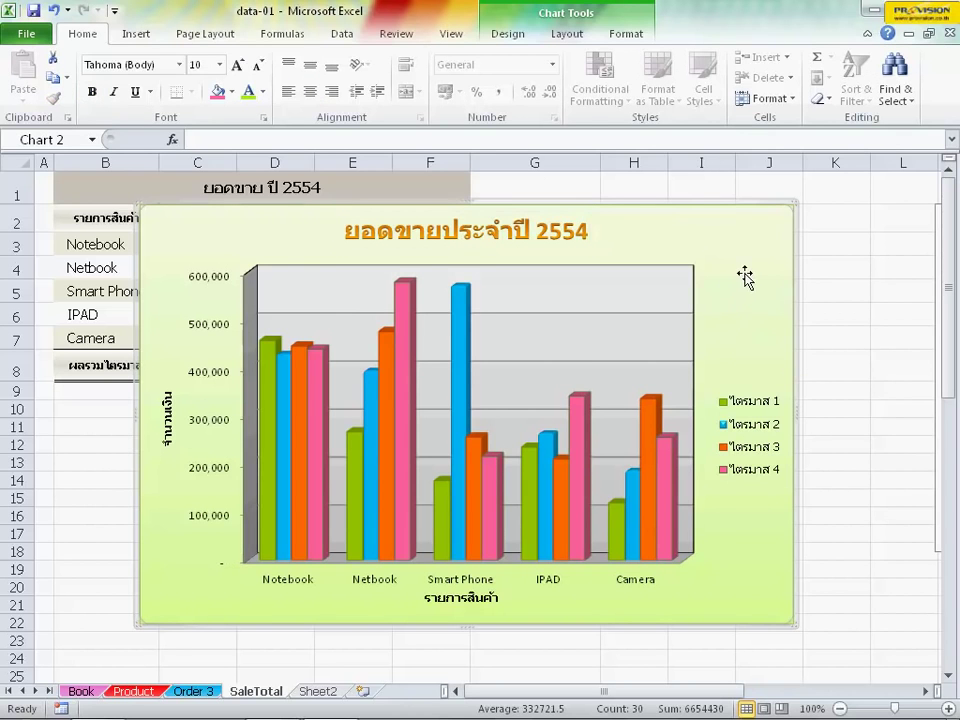
- Pick Floor from the Chart Elements list and give it a black shape style
click(622, 38)
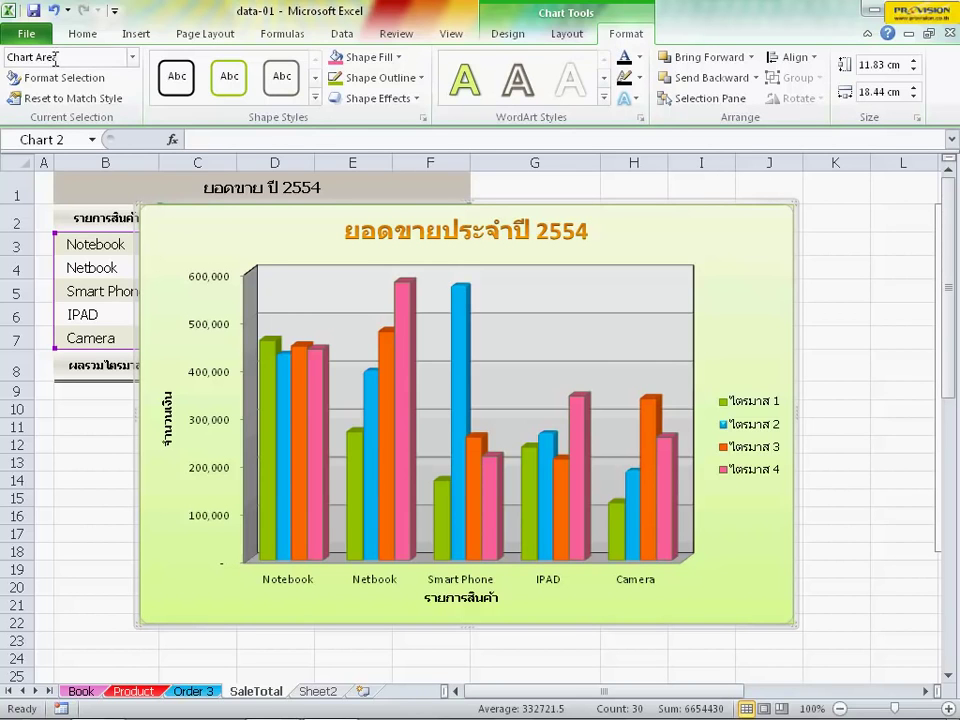
click(133, 60)
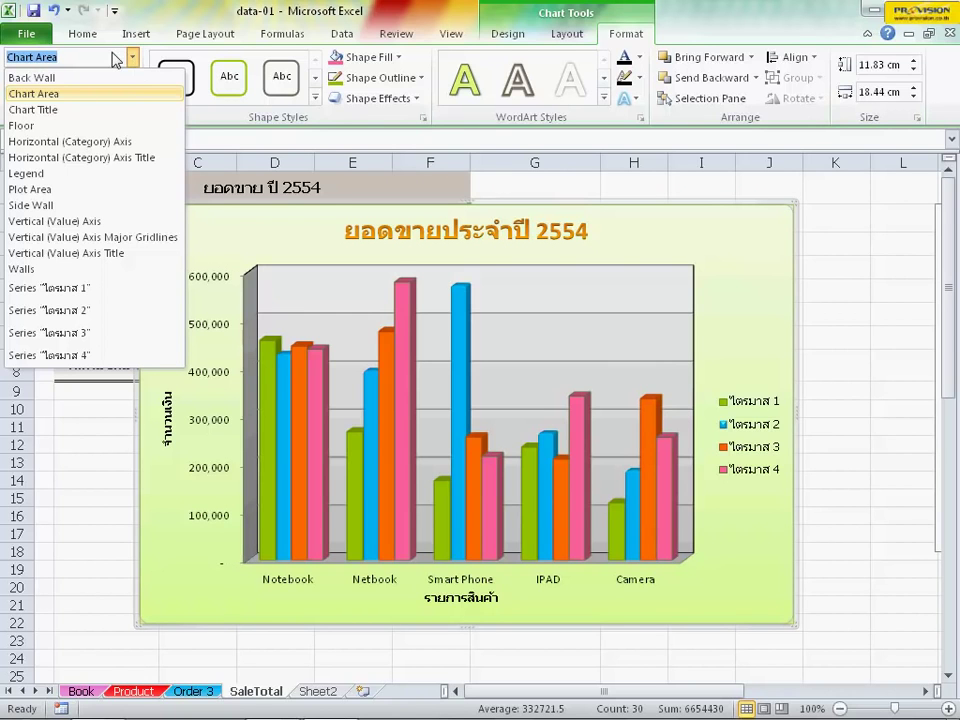
click(54, 127)
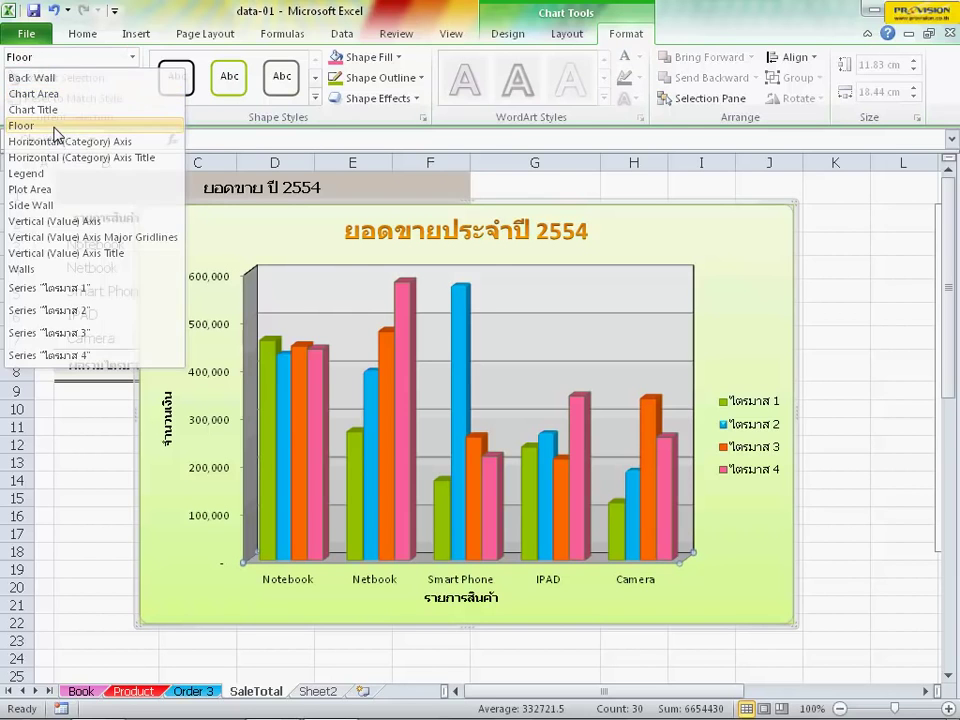
click(315, 98)
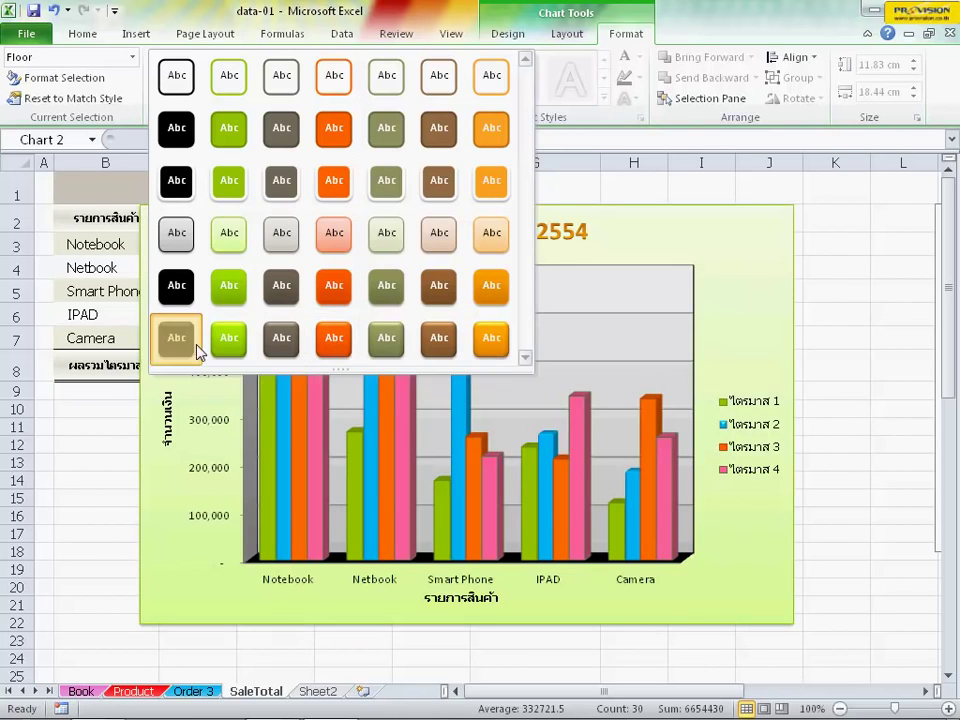
click(197, 348)
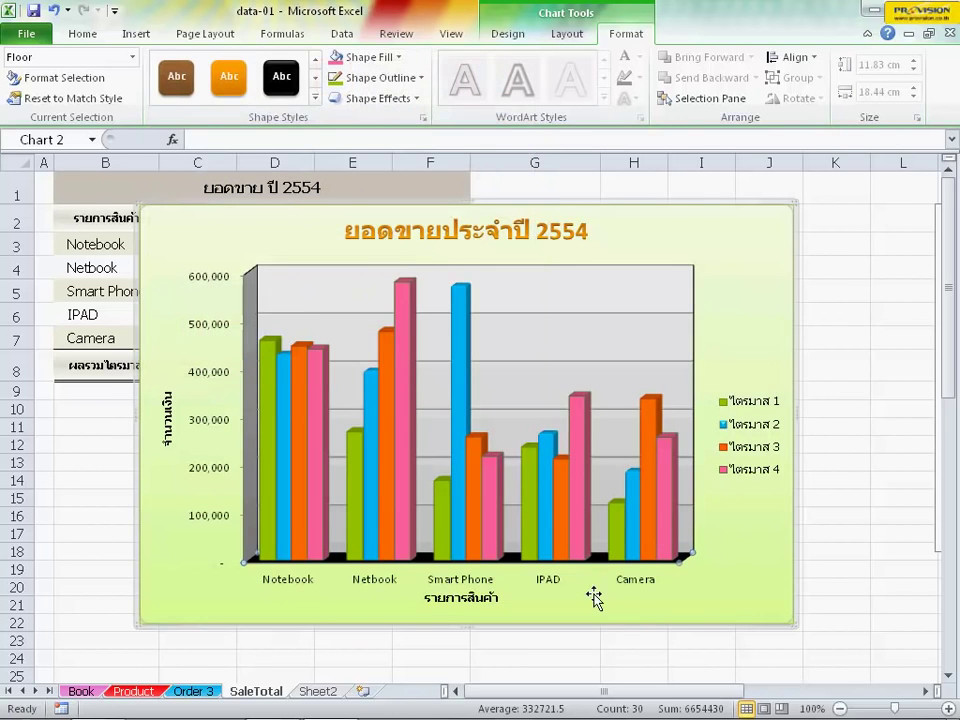
click(487, 562)
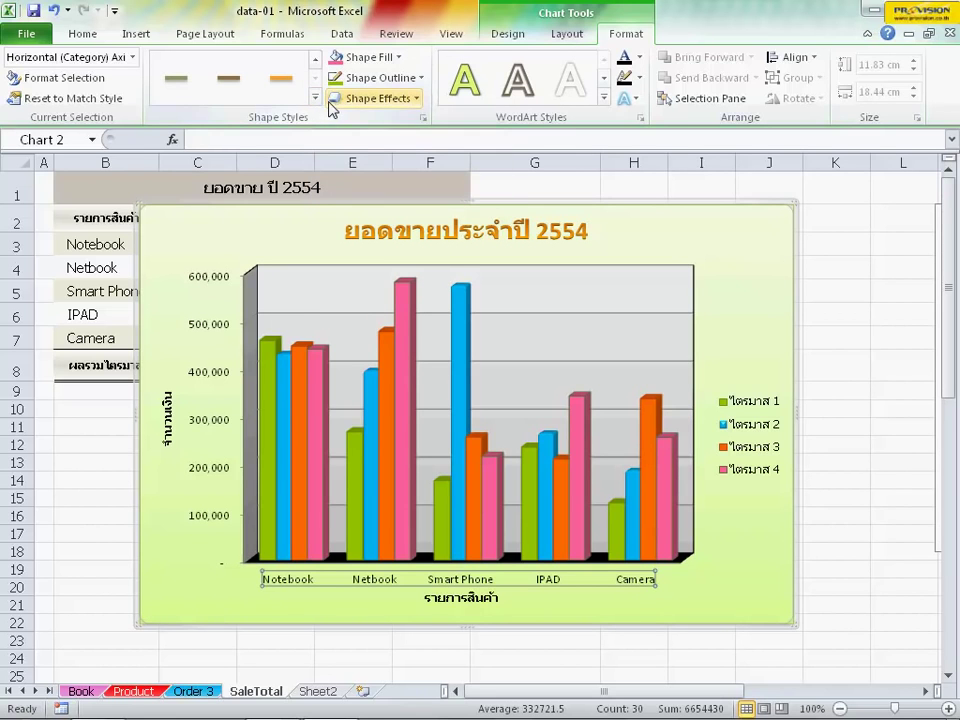
- Colour the horizontal-axis product labels, Notebook through Camera, blue
click(90, 35)
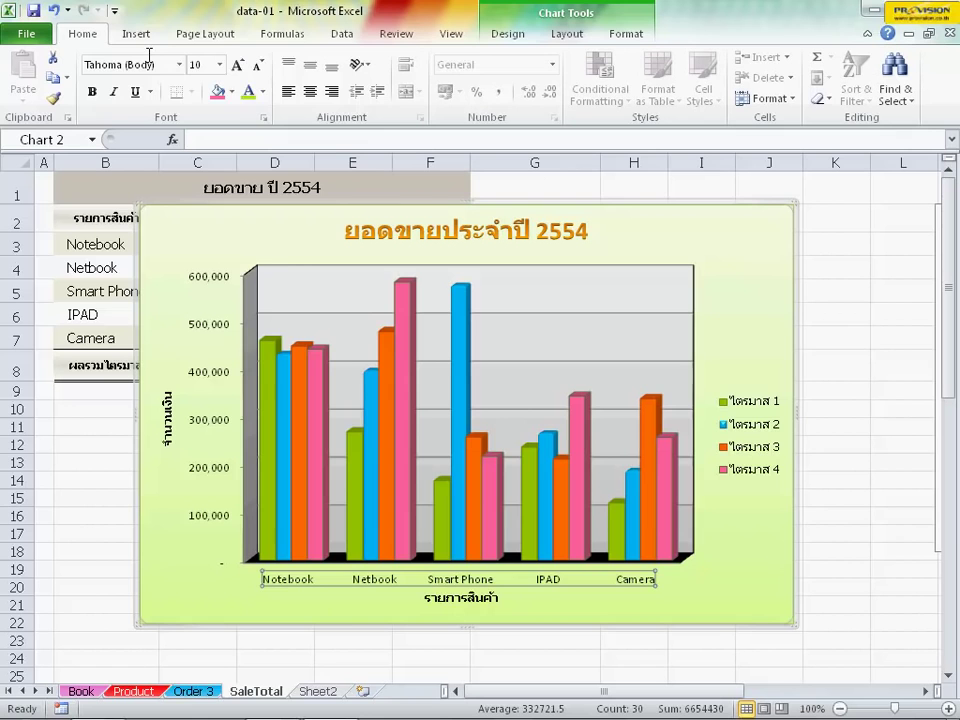
click(262, 92)
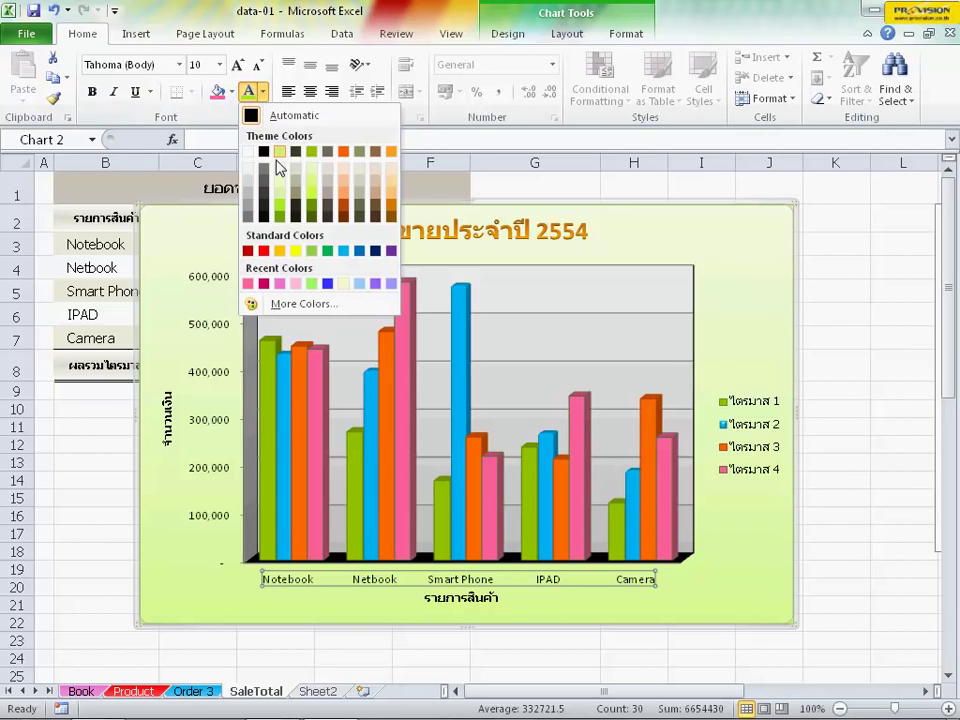
click(331, 284)
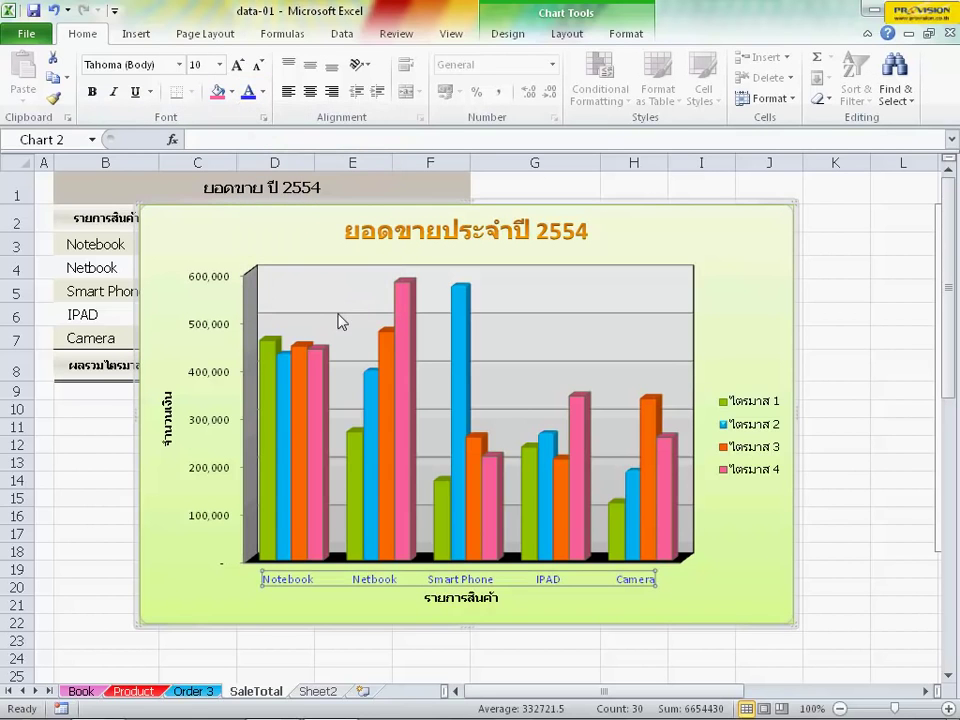
click(340, 320)
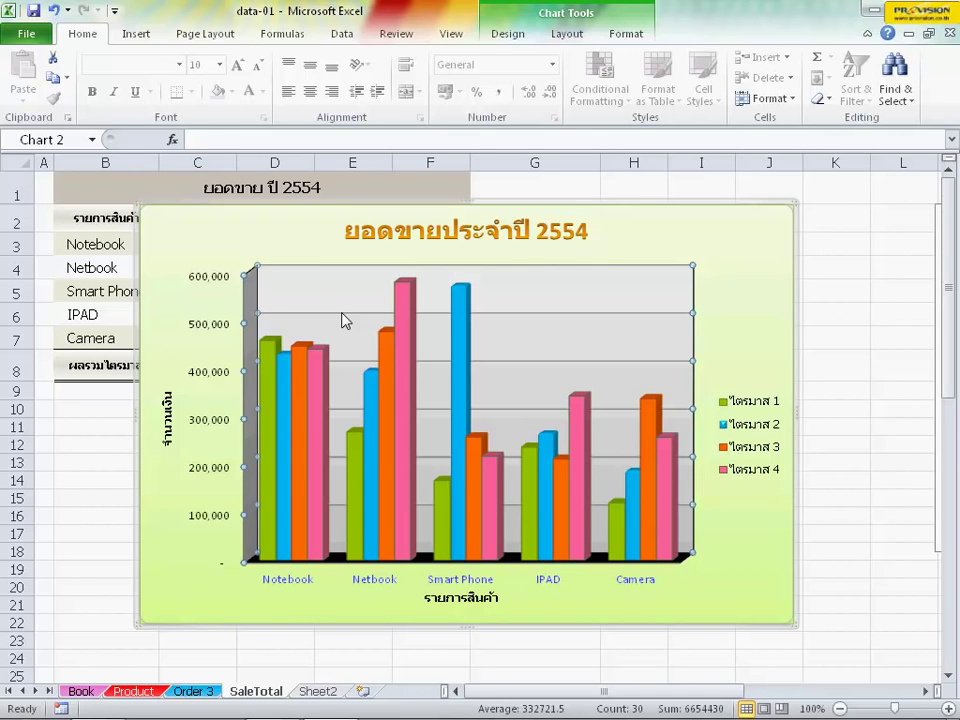
- Apply the Subtle Line - Accent 1 style to the major gridlines, making them thin green
click(630, 38)
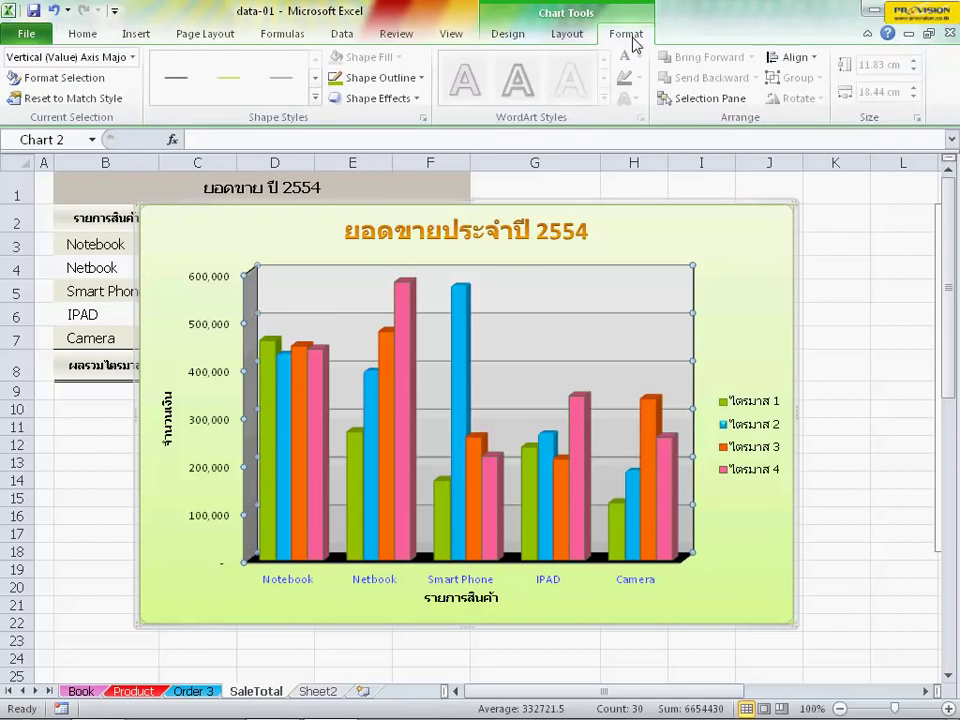
click(316, 104)
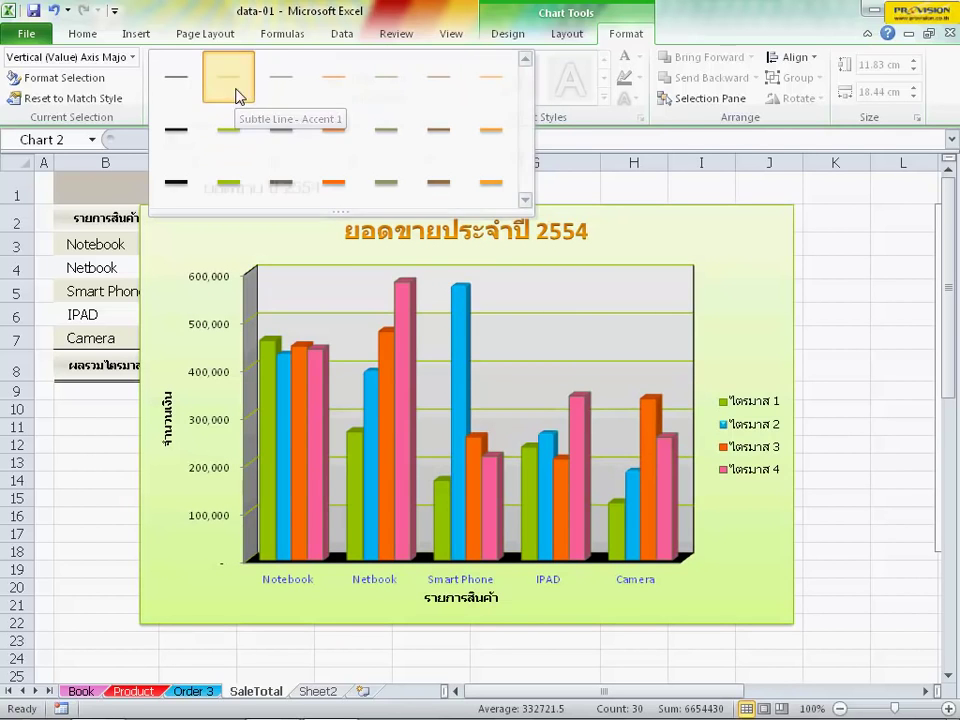
click(236, 95)
click(742, 240)
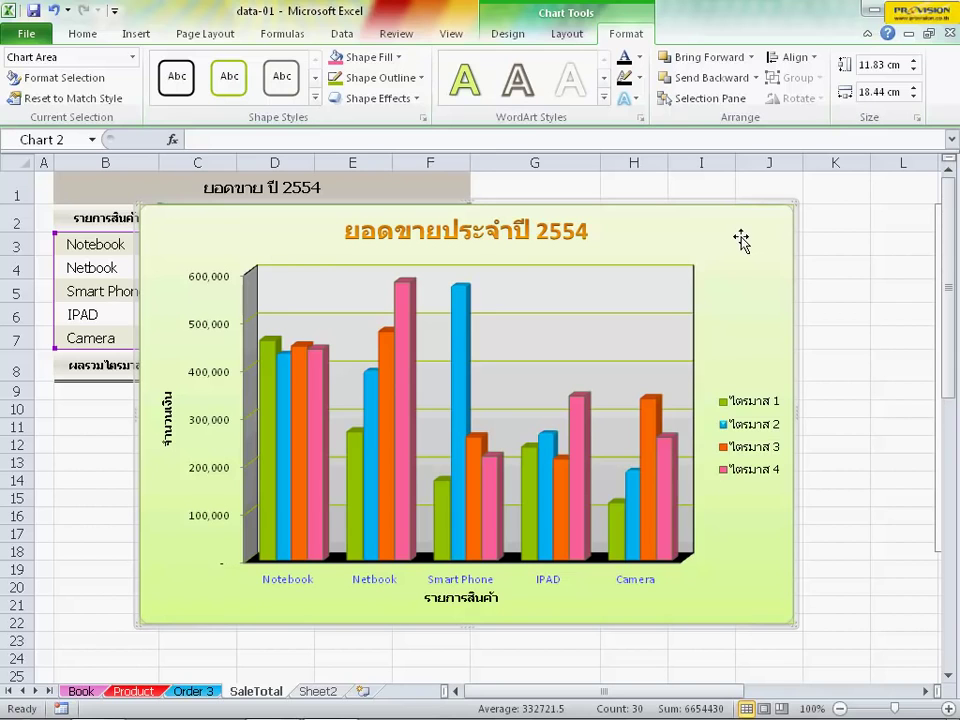